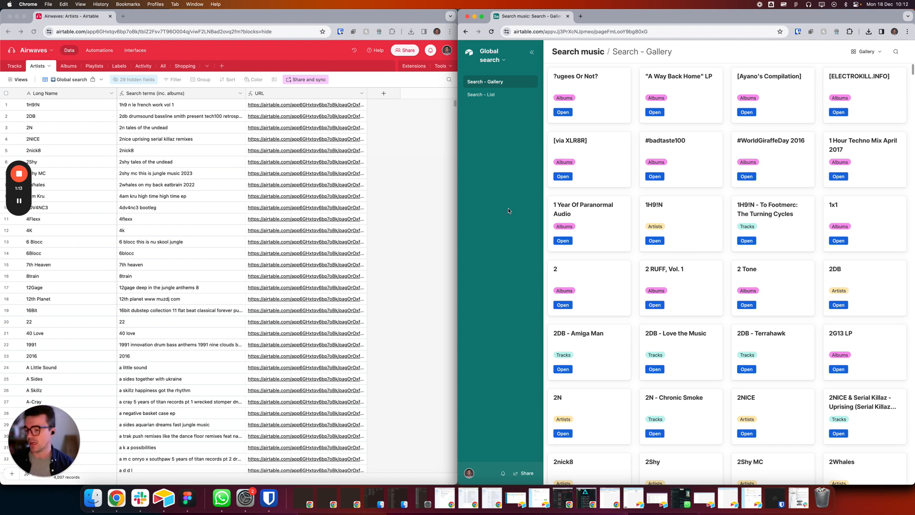
Step: Switch the Airwaves base to the Tracks table, find its Global search view and select the first record's search terms
{"action": "left_click", "coordinate": [279, 106]}
{"action": "left_click", "coordinate": [14, 67]}
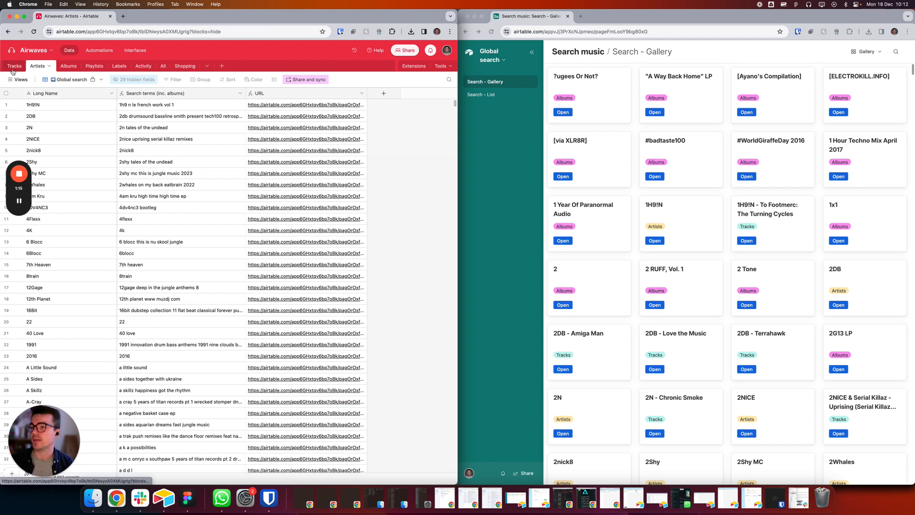
{"action": "left_click", "coordinate": [13, 79]}
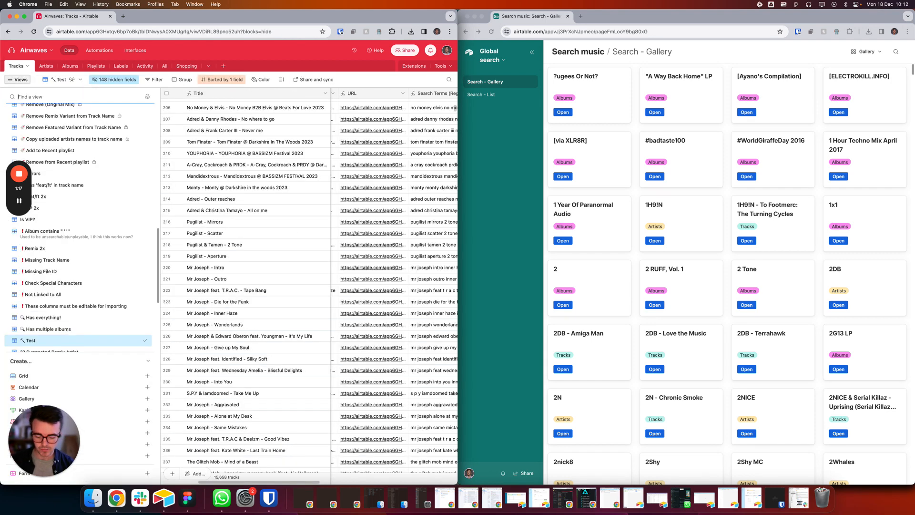
{"action": "type", "text": "global"}
{"action": "left_click", "coordinate": [30, 112]}
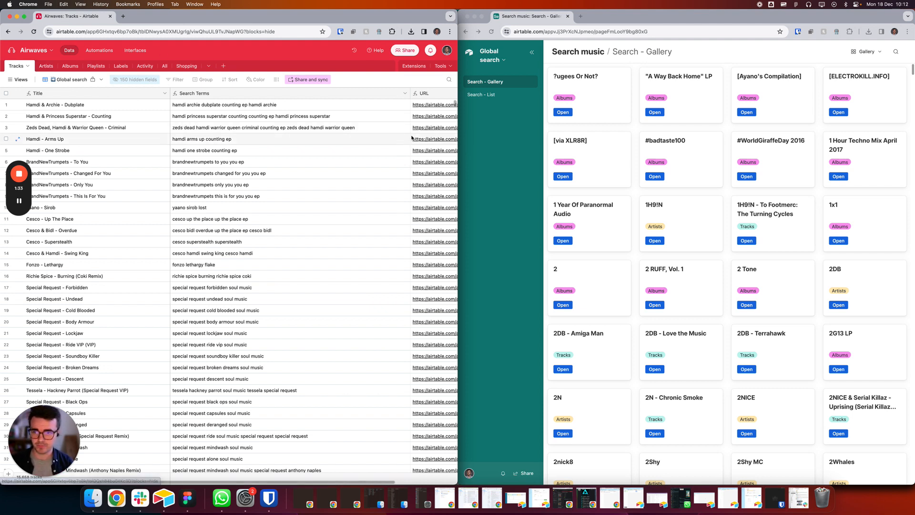
{"action": "left_click", "coordinate": [367, 107]}
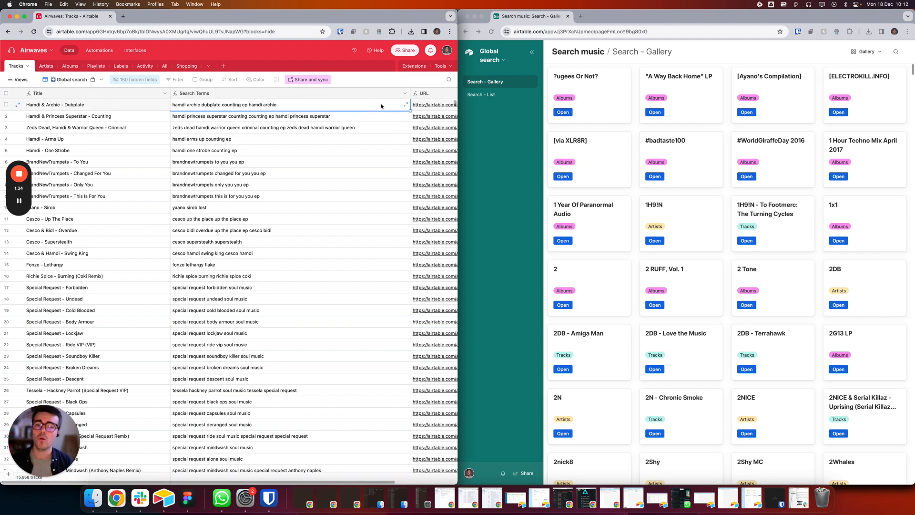
Step: Go from the Global search interface to the underlying data of the Global search base
{"action": "left_click", "coordinate": [495, 56]}
{"action": "left_click", "coordinate": [513, 94]}
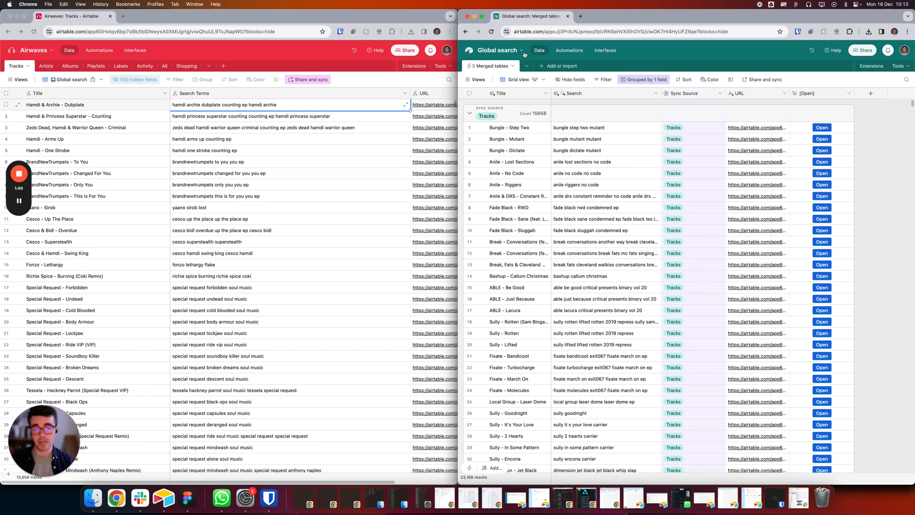
Step: Show the Artists table in the Airwaves base and enlarge the page zoom in both browser windows
{"action": "left_click", "coordinate": [220, 58]}
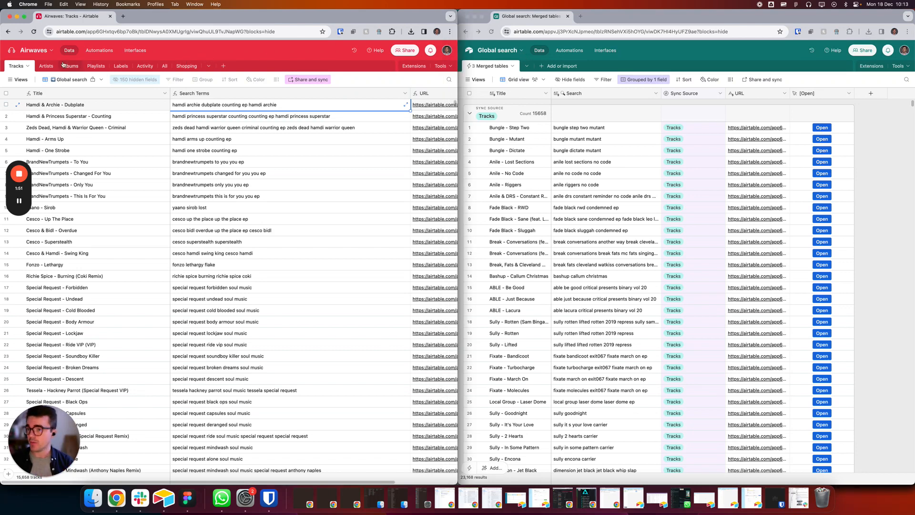
{"action": "left_click", "coordinate": [44, 67]}
{"action": "key", "text": "super+equal"}
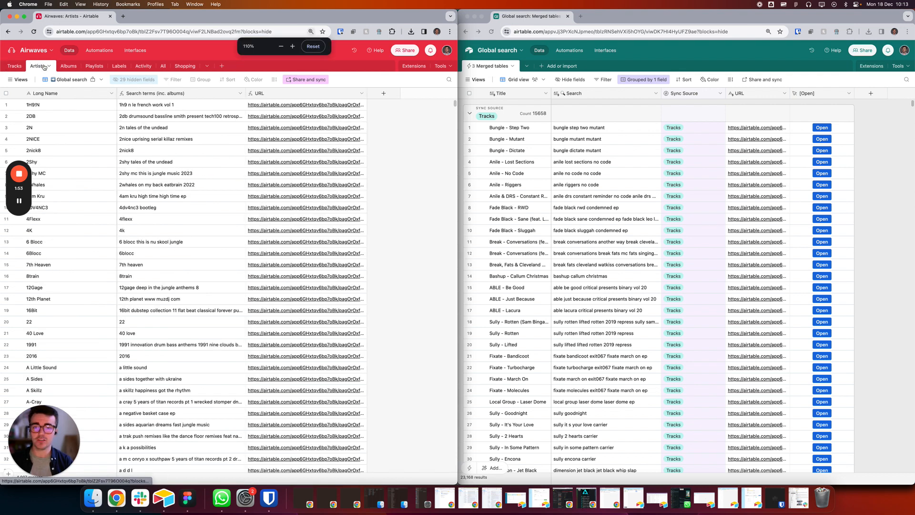
{"action": "key", "text": "super+equal"}
{"action": "left_click", "coordinate": [755, 63]}
{"action": "left_click", "coordinate": [382, 69]}
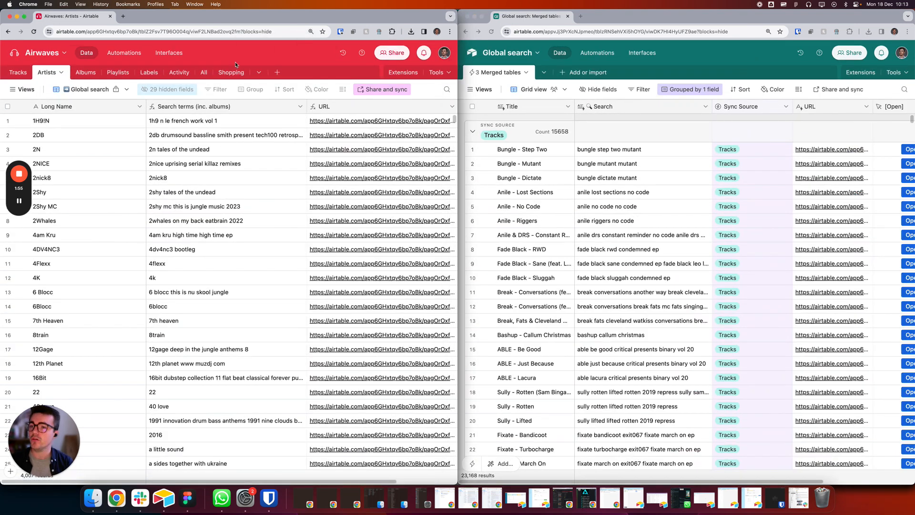
Step: Look through the Airwaves source tables, ending on the Global search view of the Albums table
{"action": "left_click", "coordinate": [21, 72]}
{"action": "left_click", "coordinate": [53, 70]}
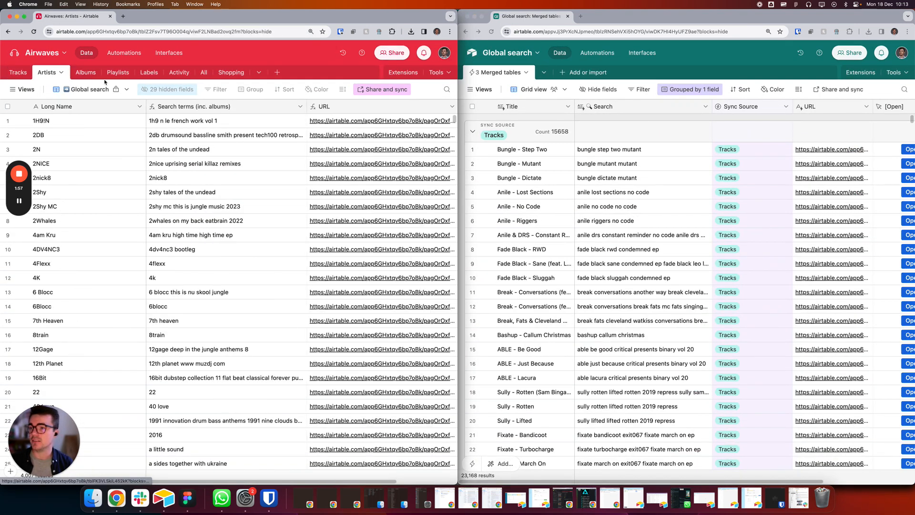
{"action": "left_click", "coordinate": [87, 72]}
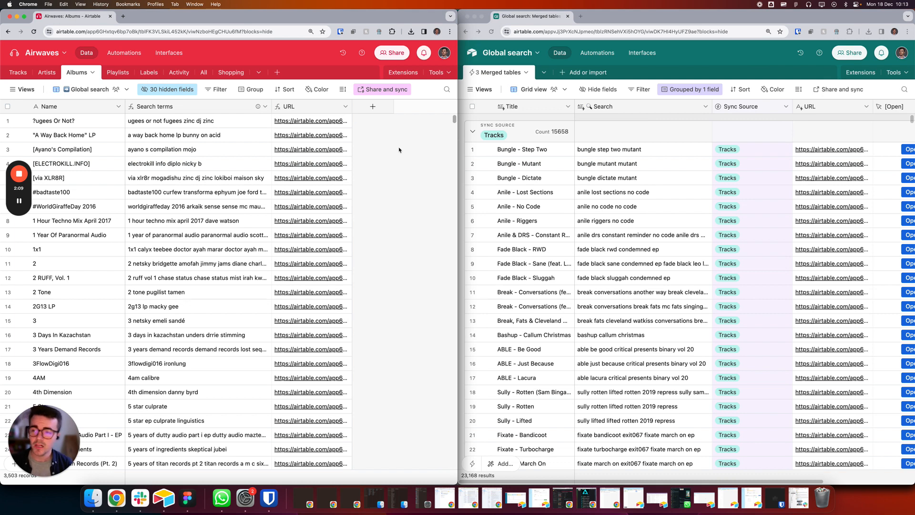
Step: Return to the Tracks table and examine the Title, Search Terms and URL fields in its Global search view
{"action": "left_click", "coordinate": [18, 74]}
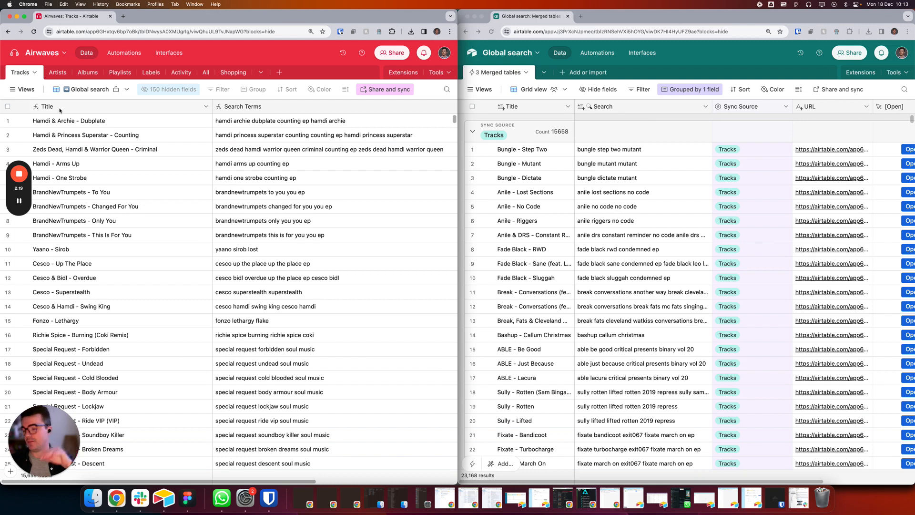
{"action": "left_click", "coordinate": [348, 122]}
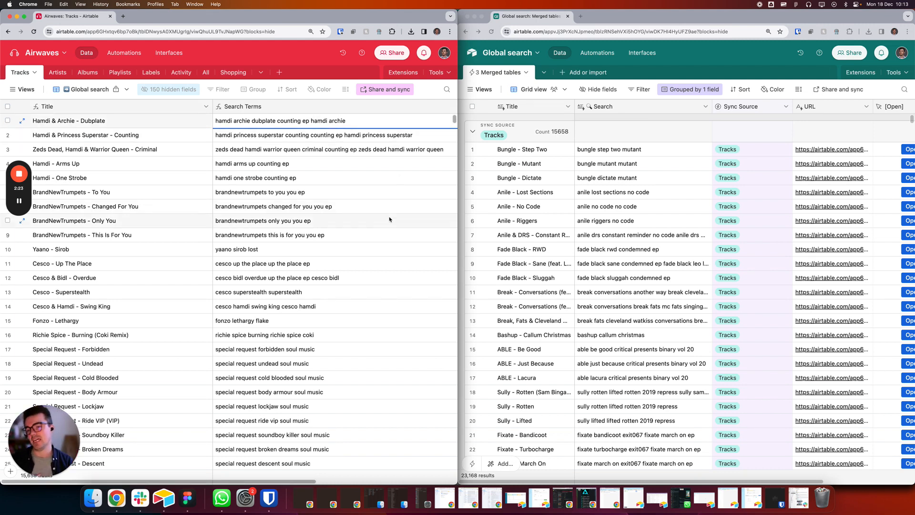
{"action": "scroll", "coordinate": [360, 241], "scroll_direction": "down", "scroll_amount": 2}
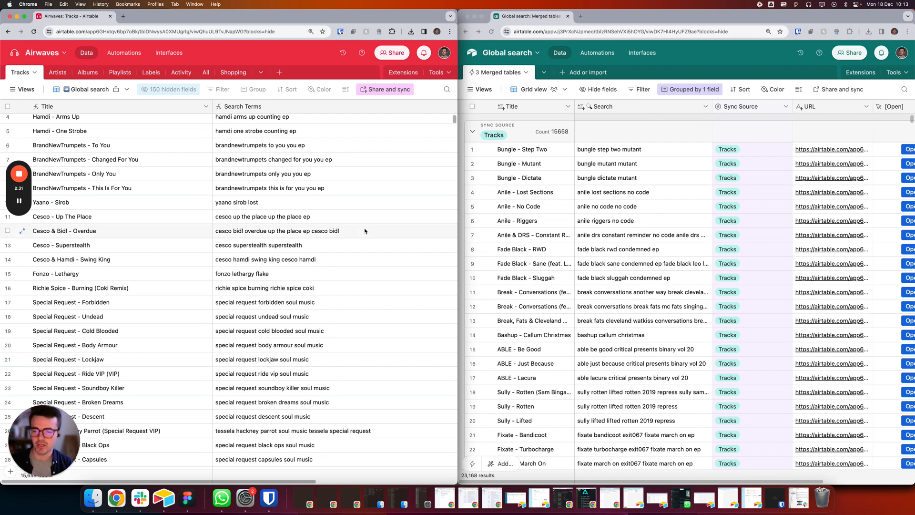
{"action": "left_click", "coordinate": [364, 232]}
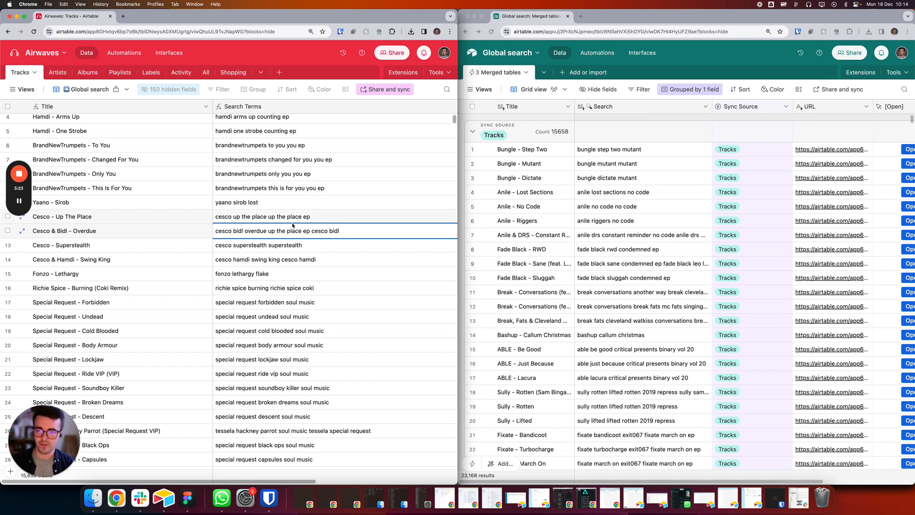
{"action": "left_click", "coordinate": [238, 145]}
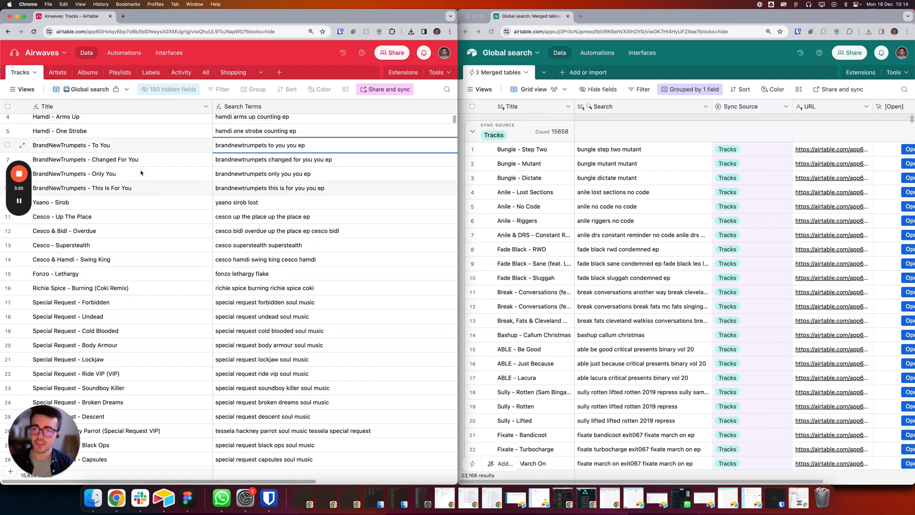
{"action": "key", "text": "Right"}
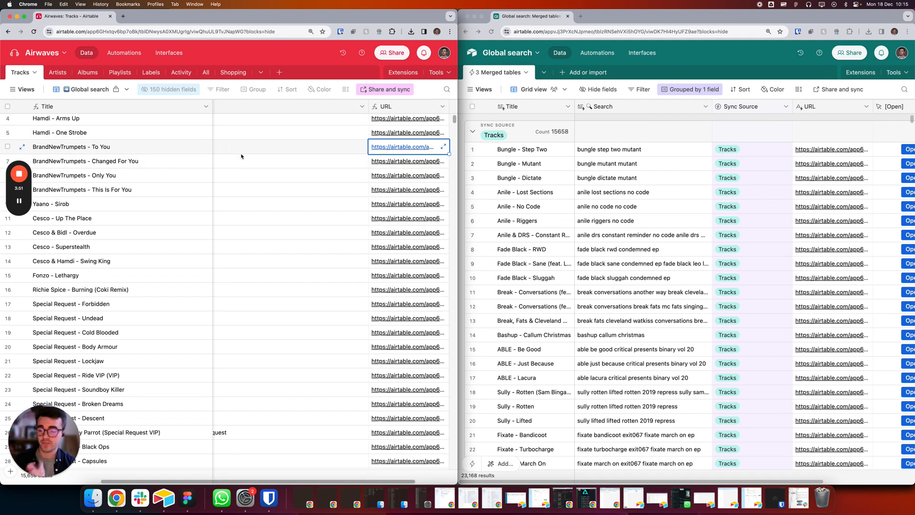
Step: Go to the Albums table and review its Global search view's settings for syncing data to another base
{"action": "left_click", "coordinate": [81, 72]}
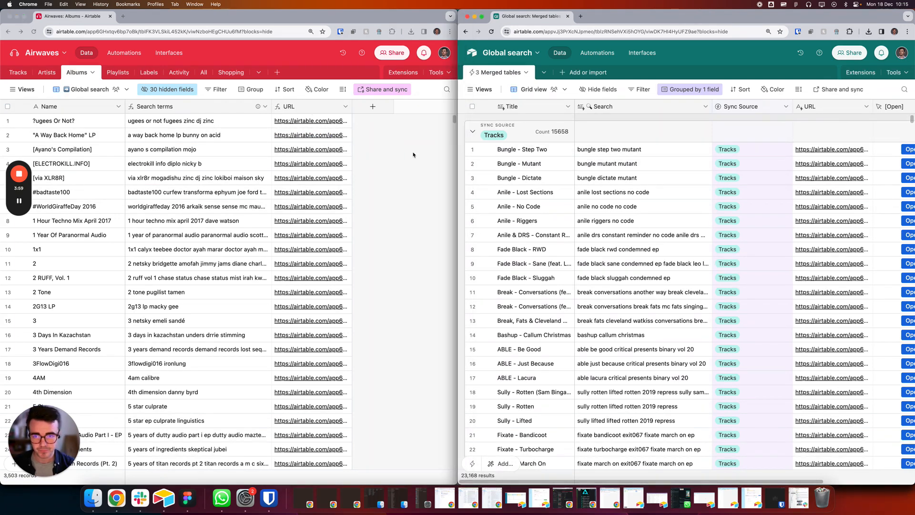
{"action": "left_click", "coordinate": [377, 89]}
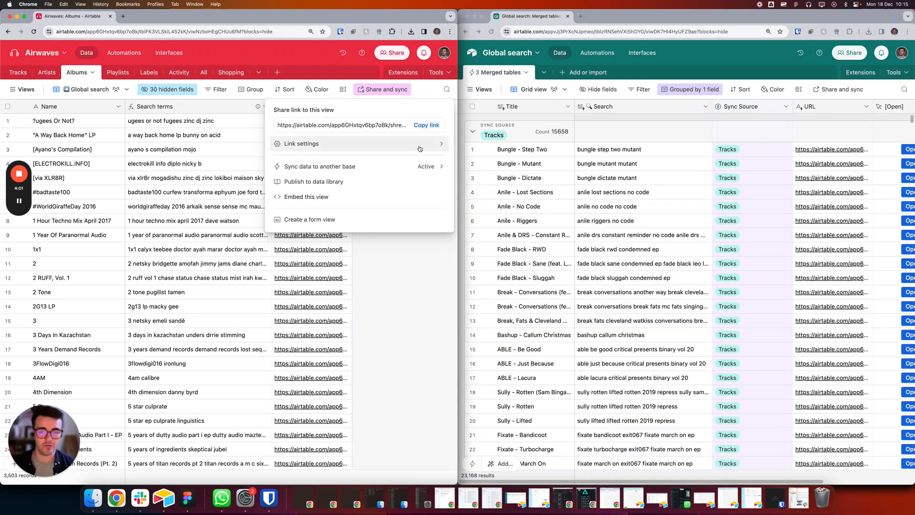
{"action": "left_click", "coordinate": [323, 166]}
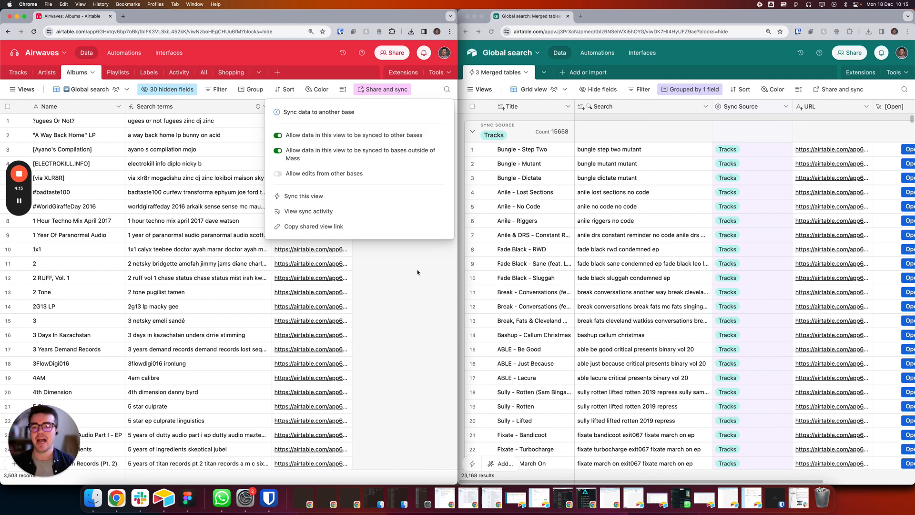
{"action": "left_click", "coordinate": [394, 303]}
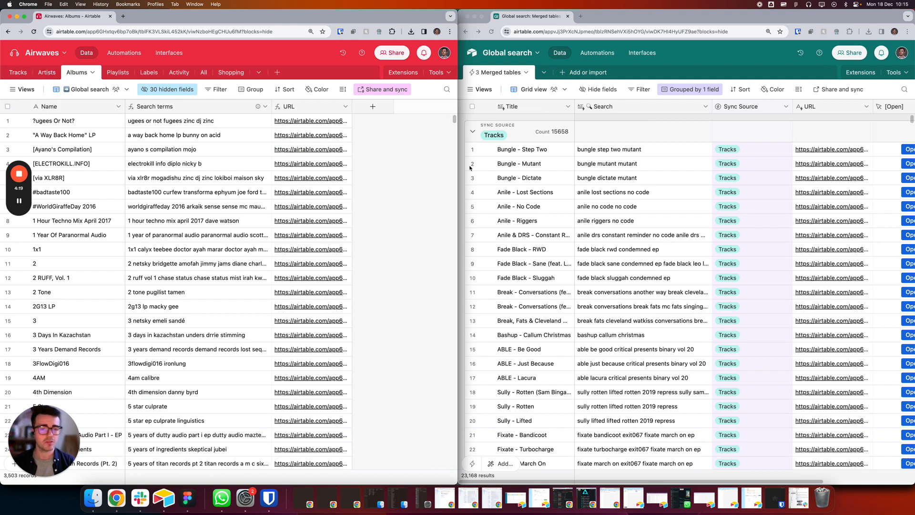
Step: Open the sync configuration of the 3 Merged tables table and review the Tracks source's synced field mapping
{"action": "left_click", "coordinate": [532, 77]}
{"action": "left_click", "coordinate": [526, 72]}
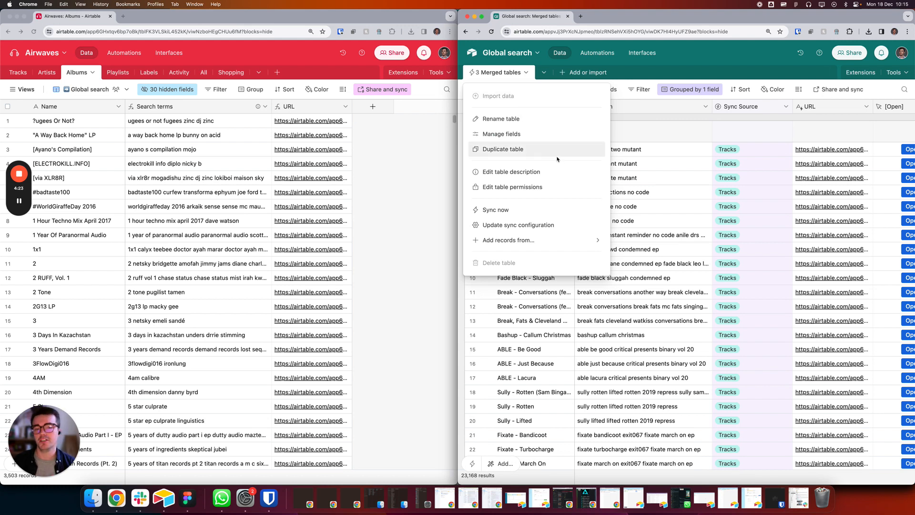
{"action": "left_click", "coordinate": [542, 225]}
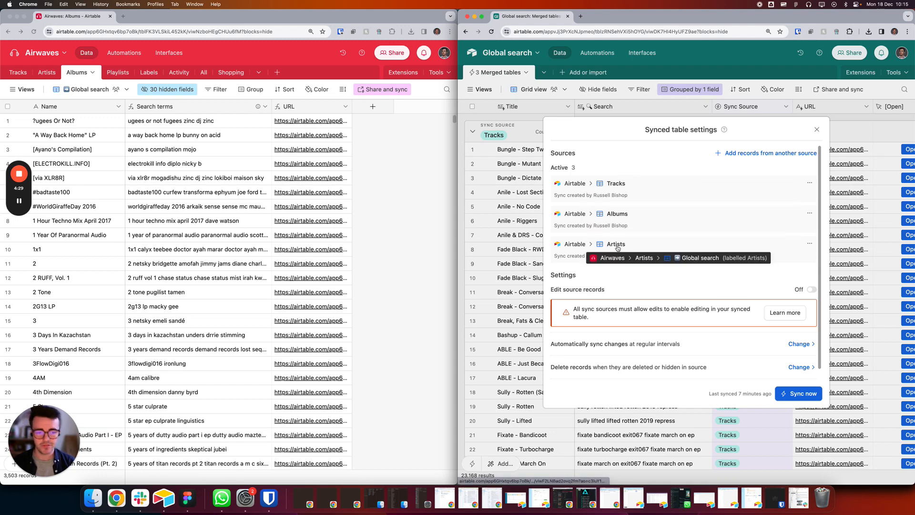
{"action": "left_click", "coordinate": [810, 183]}
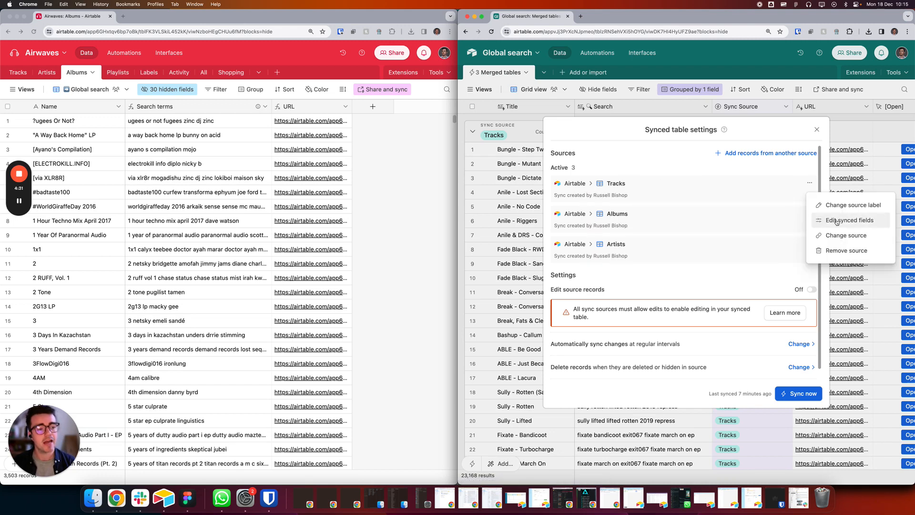
{"action": "left_click", "coordinate": [837, 220]}
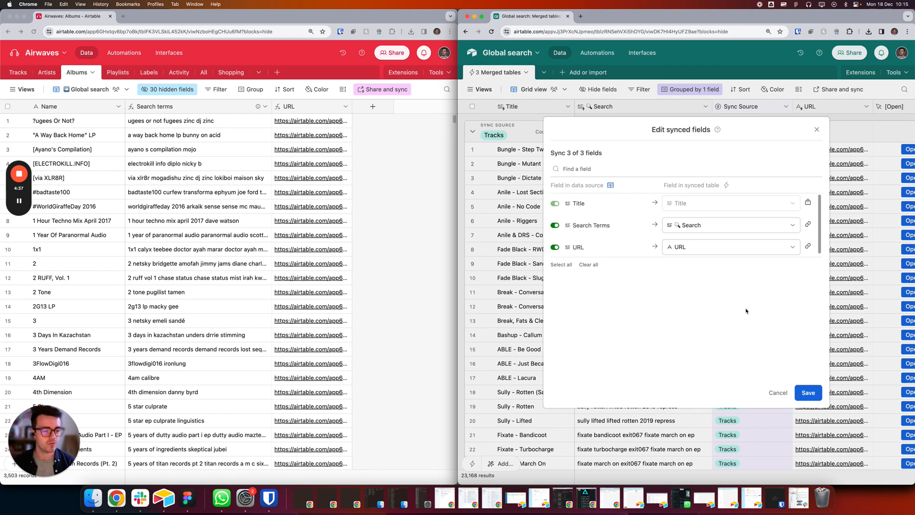
{"action": "left_click", "coordinate": [778, 393]}
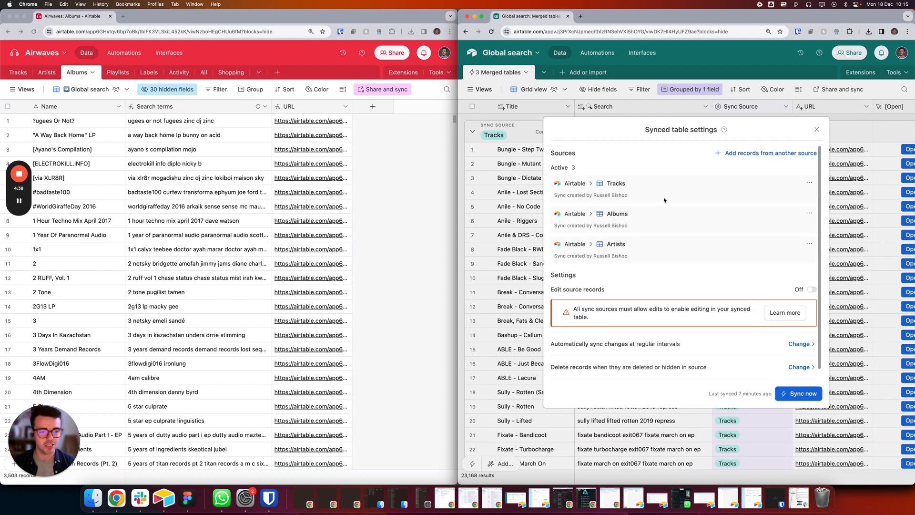
Step: Review the Albums source's synced field mapping and leave it without saving
{"action": "left_click", "coordinate": [809, 213]}
{"action": "left_click", "coordinate": [831, 250]}
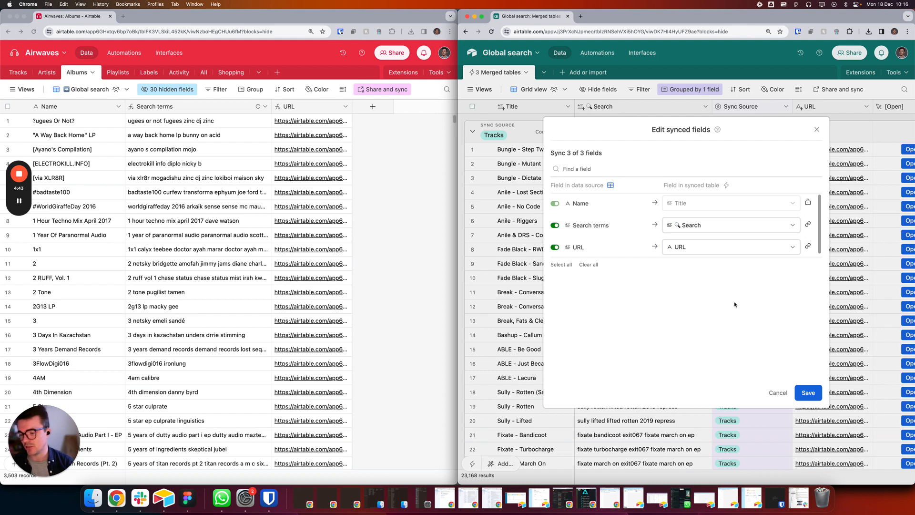
{"action": "left_click", "coordinate": [776, 395]}
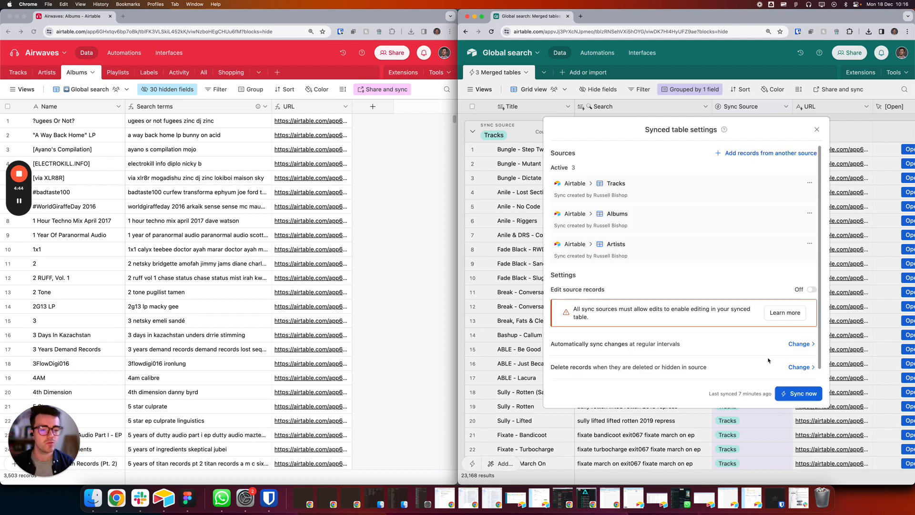
Step: Review the Artists source's synced field mapping, including the target choices for Search terms (inc. albums), and close the settings without saving
{"action": "left_click", "coordinate": [810, 243]}
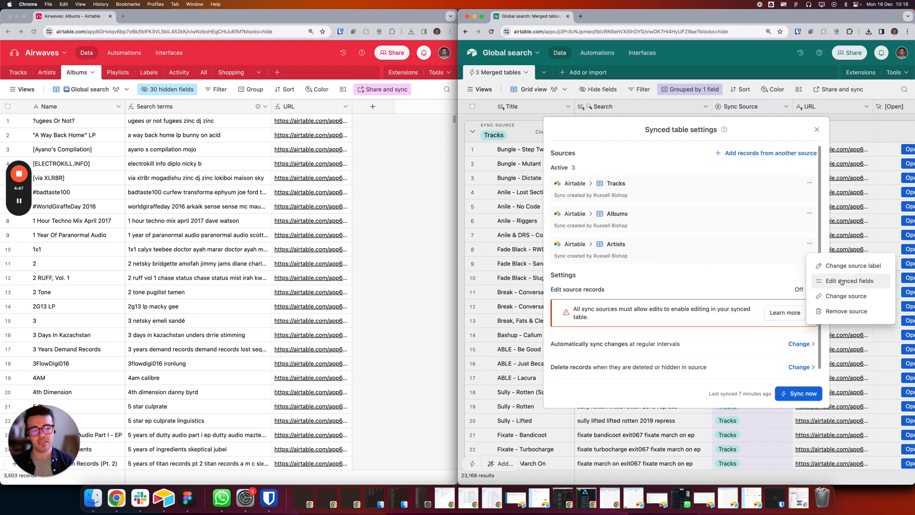
{"action": "left_click", "coordinate": [840, 281]}
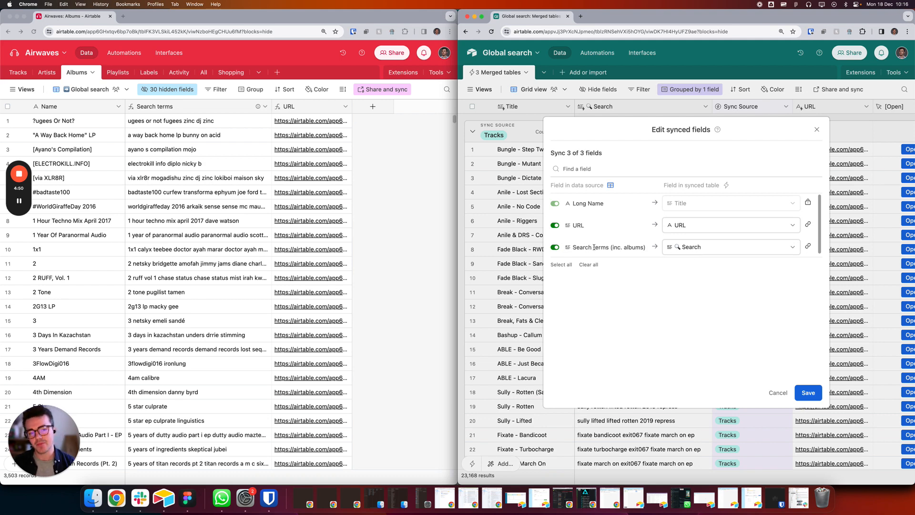
{"action": "left_click", "coordinate": [714, 247]}
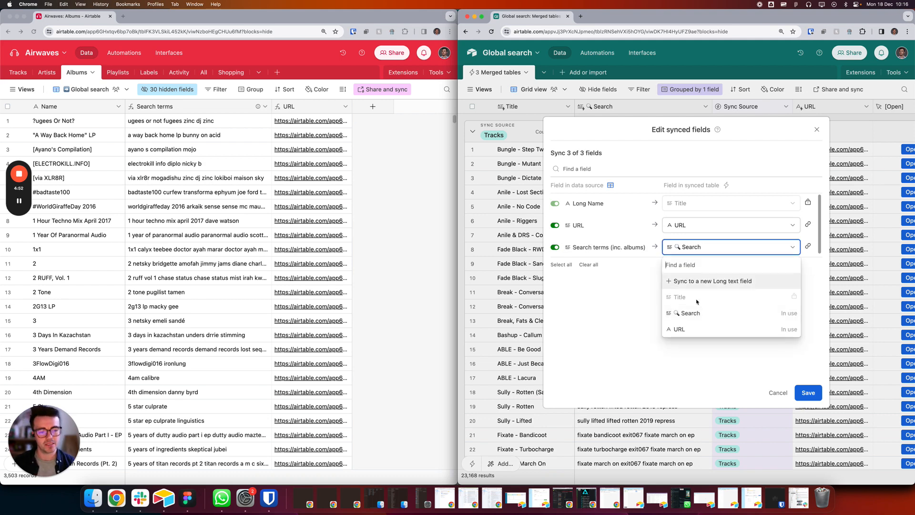
{"action": "left_click", "coordinate": [575, 281]}
{"action": "left_click", "coordinate": [661, 330]}
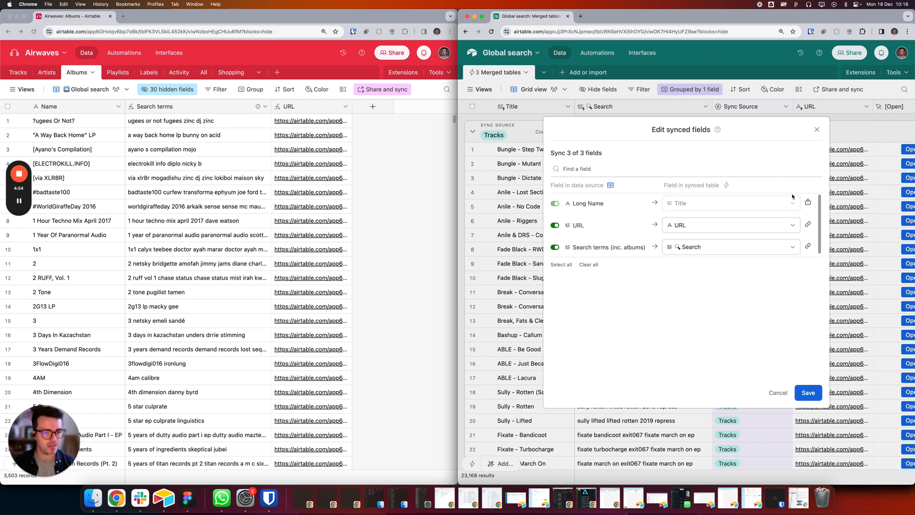
{"action": "left_click", "coordinate": [817, 130]}
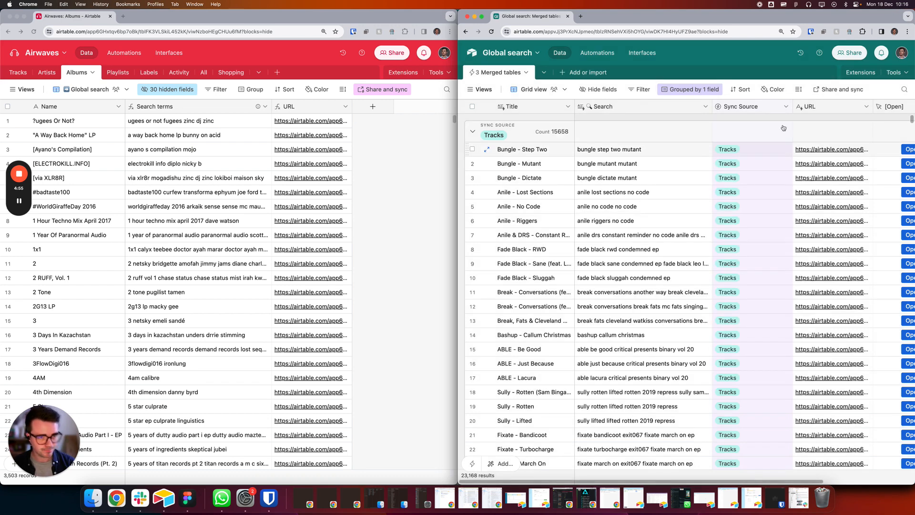
Step: Enlarge the Global search base's window to full width and collapse the Tracks and Albums groups in the merged table
{"action": "double_click", "coordinate": [689, 18]}
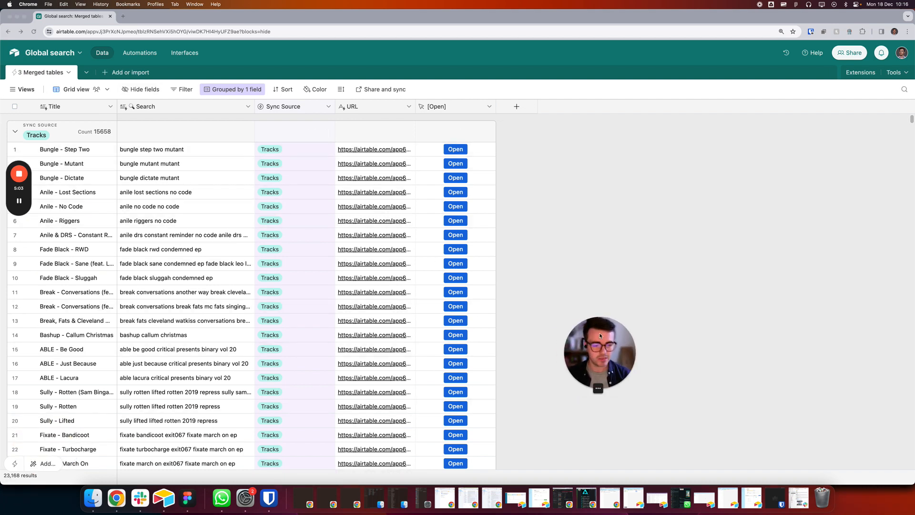
{"action": "left_click", "coordinate": [15, 132]}
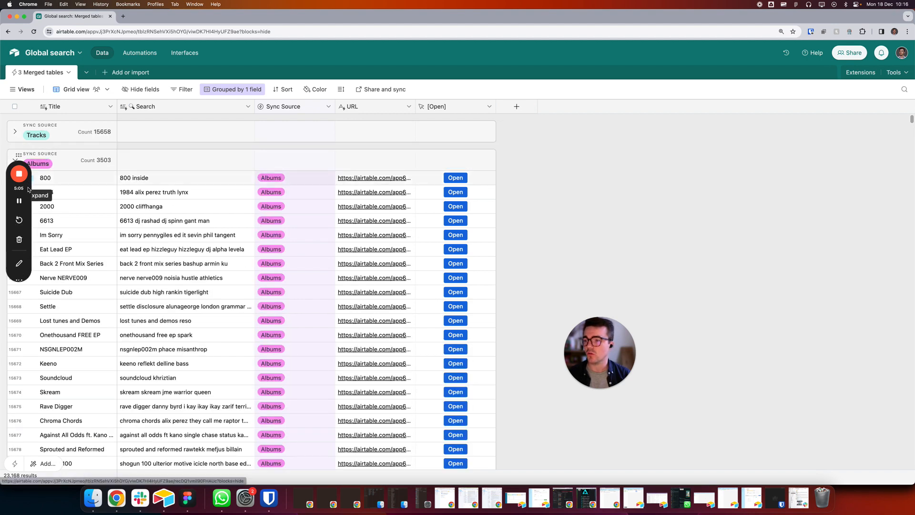
{"action": "left_click", "coordinate": [8, 163]}
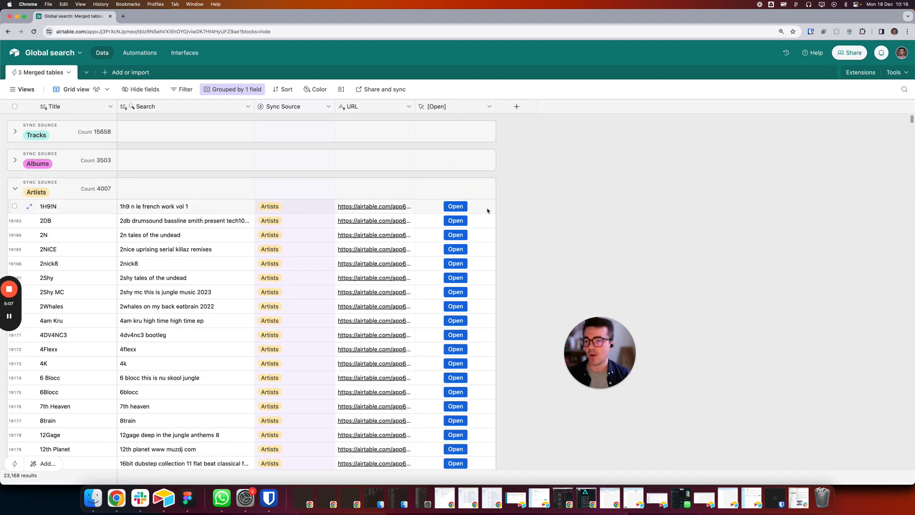
Step: Review the [Open] button field's Open URL action and its URL formula, and leave the field settings without saving
{"action": "left_click", "coordinate": [14, 189]}
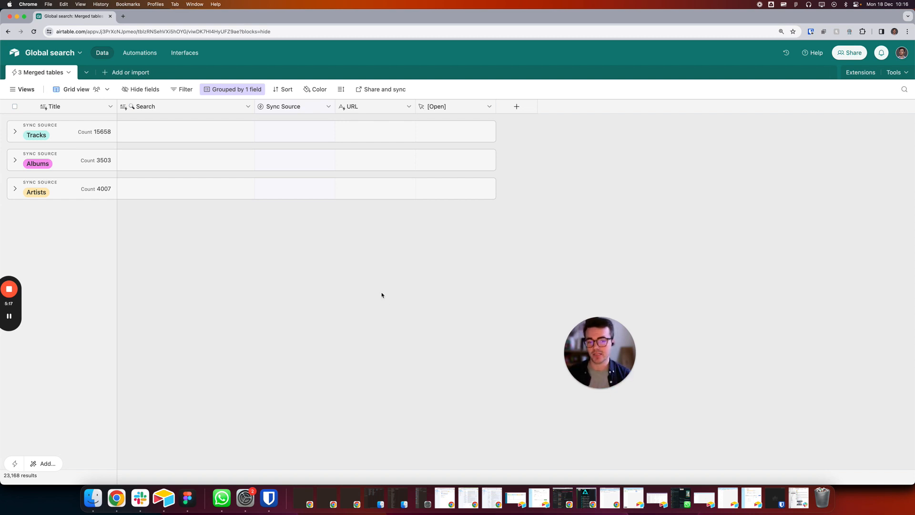
{"action": "left_click", "coordinate": [15, 188]}
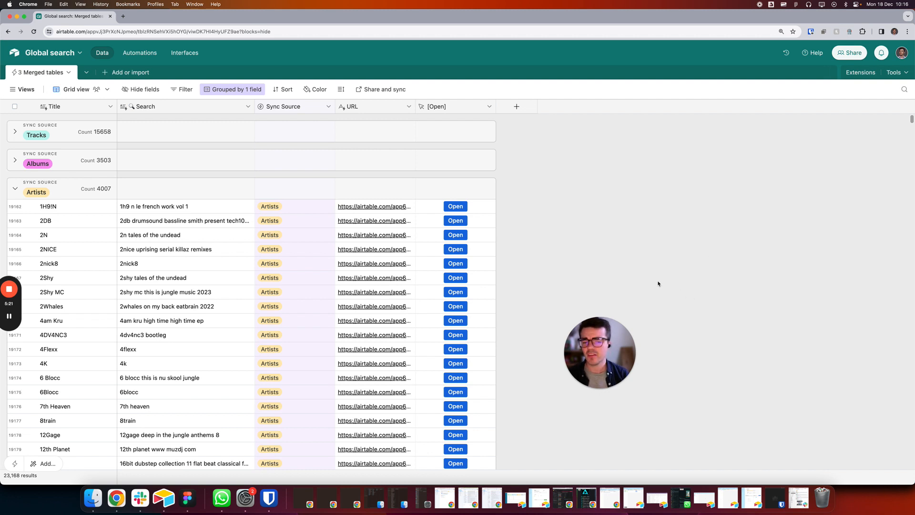
{"action": "double_click", "coordinate": [457, 107]}
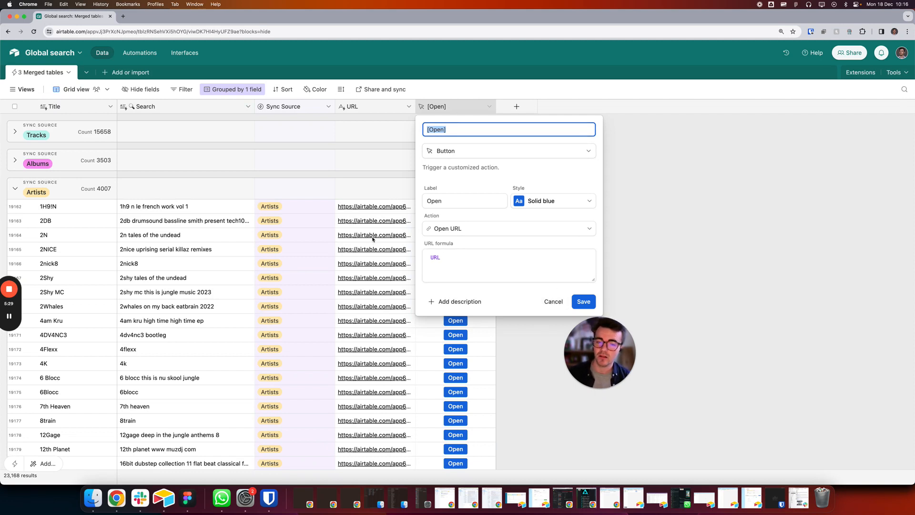
{"action": "left_click", "coordinate": [495, 257]}
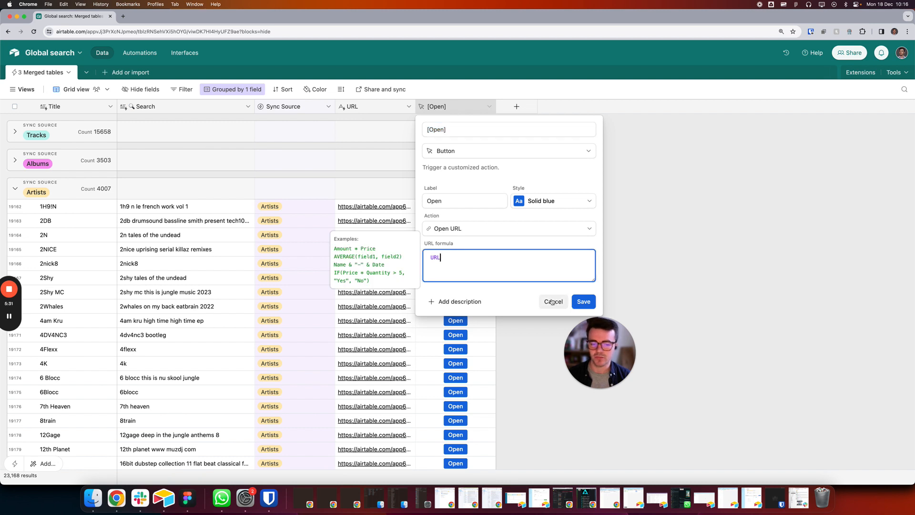
{"action": "left_click", "coordinate": [553, 301]}
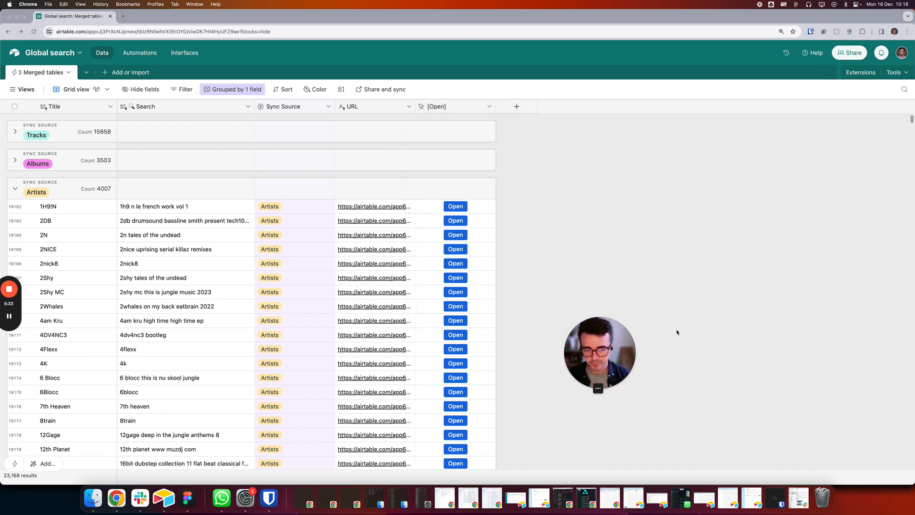
Step: Go to the Search music interface's Search - Gallery page and search its records for "dgohn"
{"action": "left_click", "coordinate": [181, 50]}
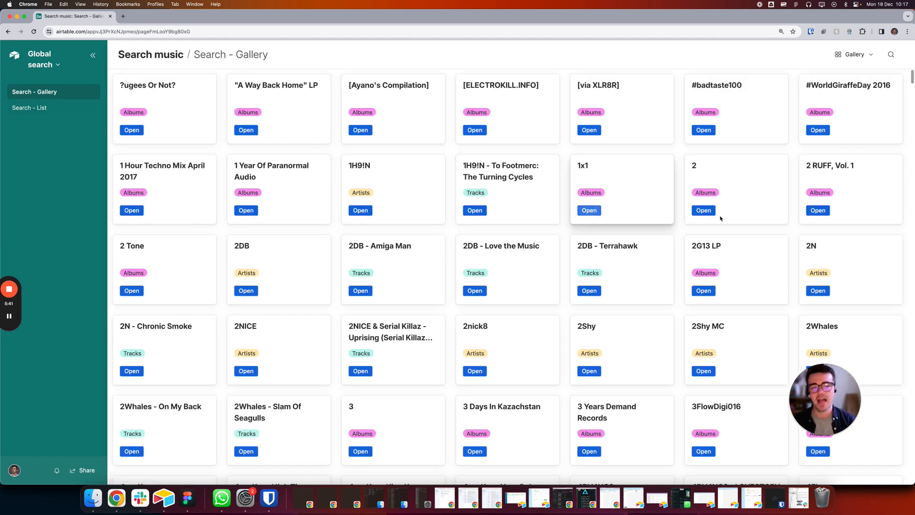
{"action": "left_click", "coordinate": [891, 55]}
{"action": "scroll", "coordinate": [622, 281], "scroll_direction": "down", "scroll_amount": 7}
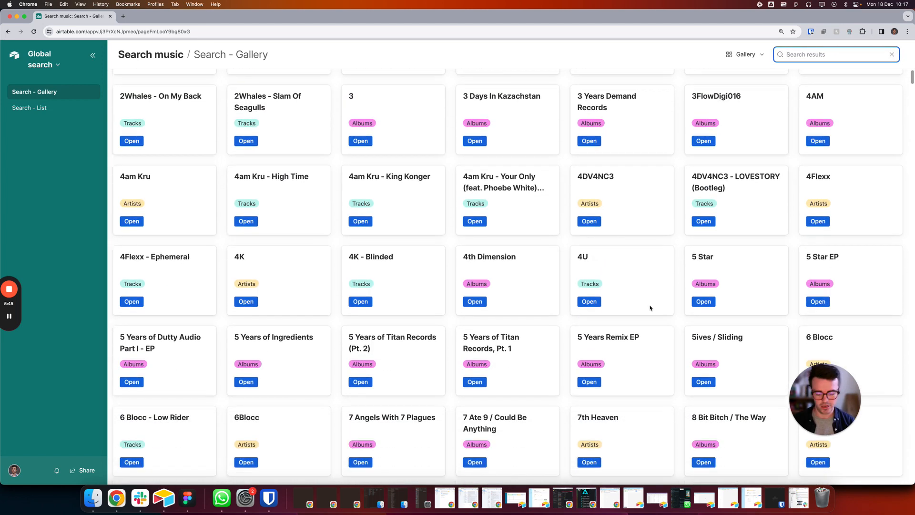
{"action": "type", "text": "dgohn"}
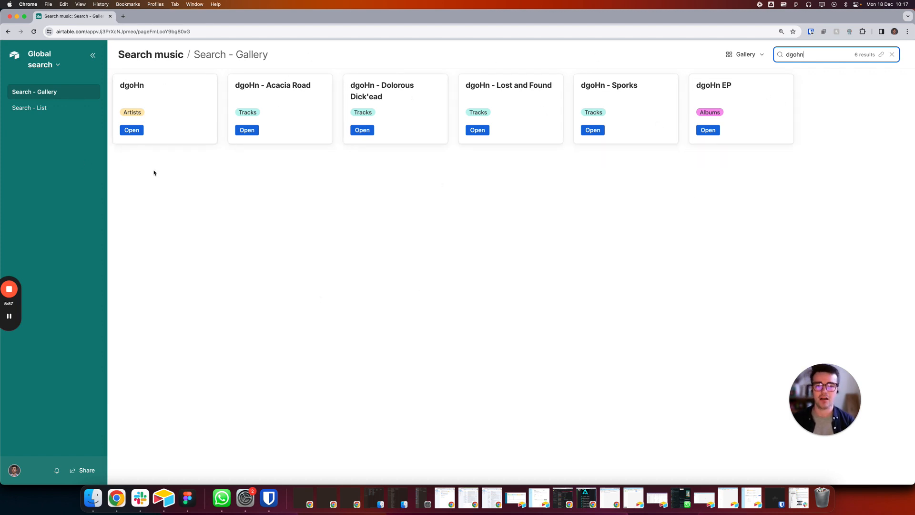
Step: Open the dgoHn EP album from its search result, view its record in the Airwaves Library, and close that browser tab
{"action": "left_click", "coordinate": [707, 130]}
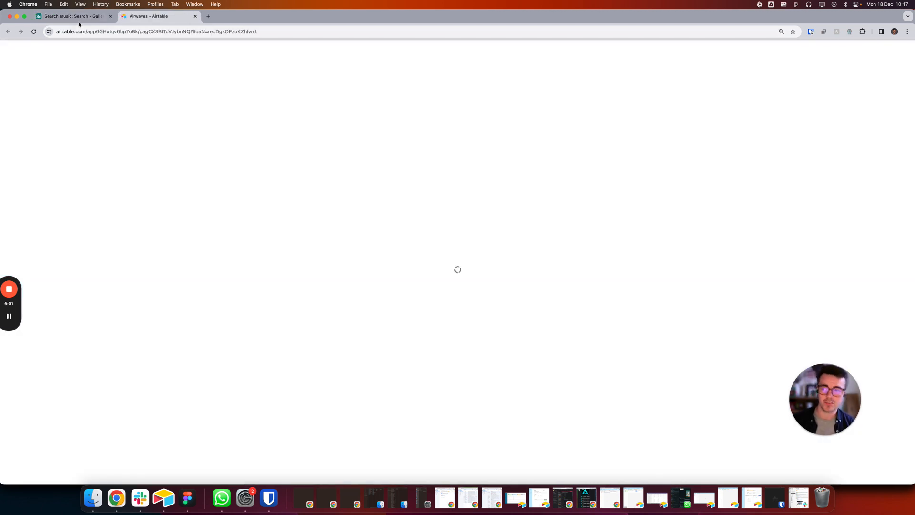
{"action": "left_click", "coordinate": [77, 17]}
{"action": "left_click", "coordinate": [142, 16]}
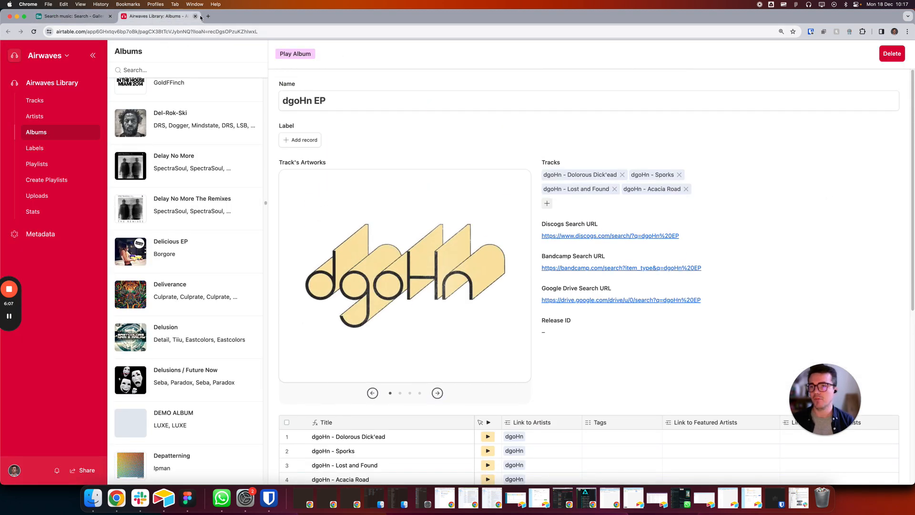
{"action": "left_click", "coordinate": [195, 16]}
Step: Open the dgoHn - Lost and Found track and close its page, open the dgoHn artist result, and return to the gallery
{"action": "left_click", "coordinate": [473, 128]}
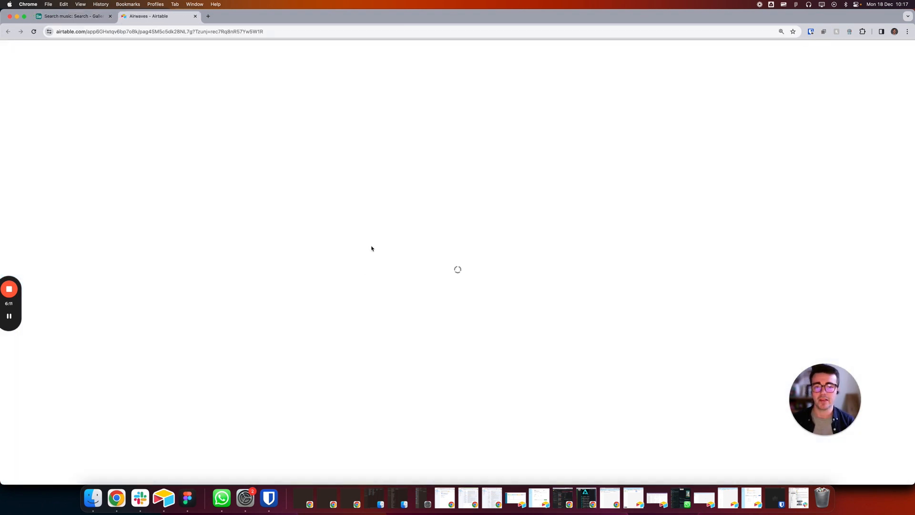
{"action": "key", "text": "super+w"}
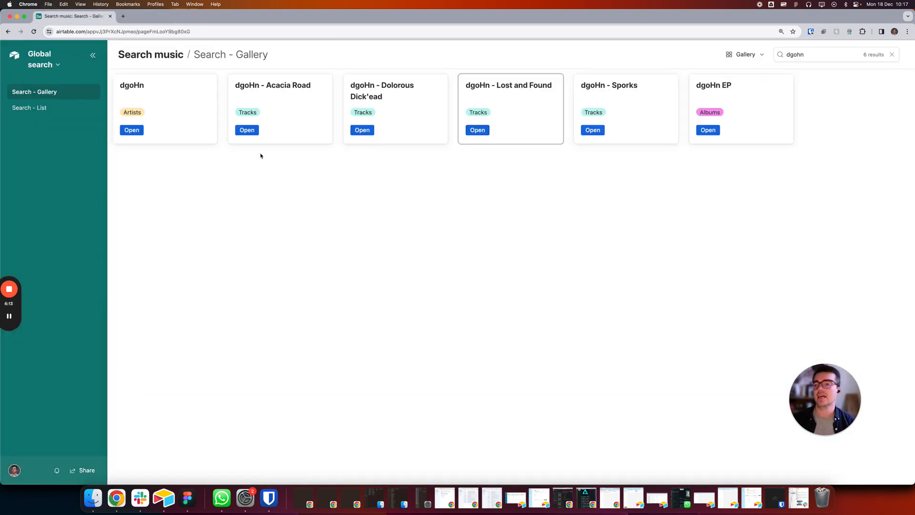
{"action": "left_click", "coordinate": [133, 129]}
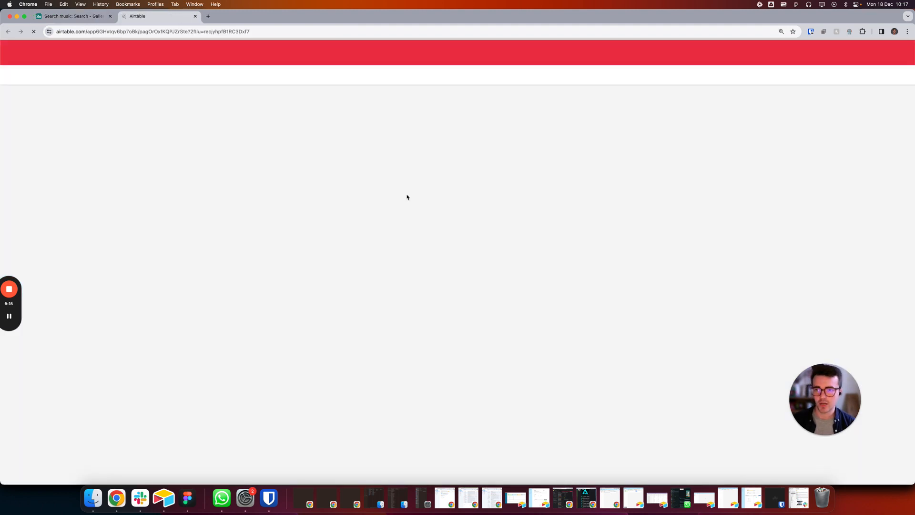
{"action": "left_click", "coordinate": [71, 16]}
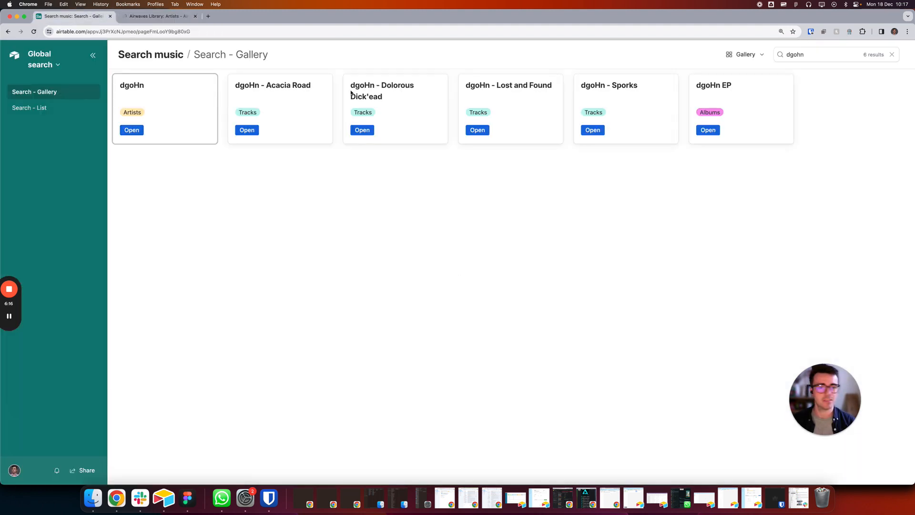
Step: Replace the gallery's search term with "frankee"
{"action": "left_click", "coordinate": [838, 56]}
{"action": "key", "text": "BackSpace"}
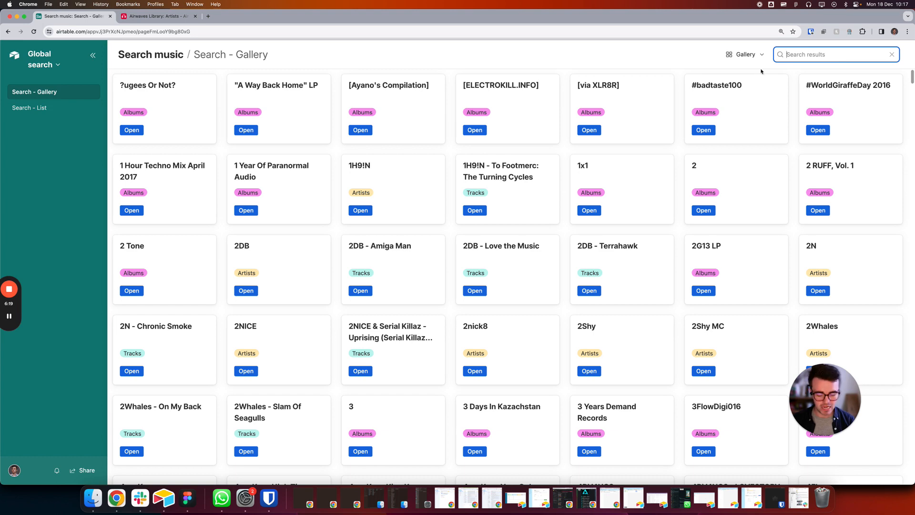
{"action": "type", "text": "frankee"}
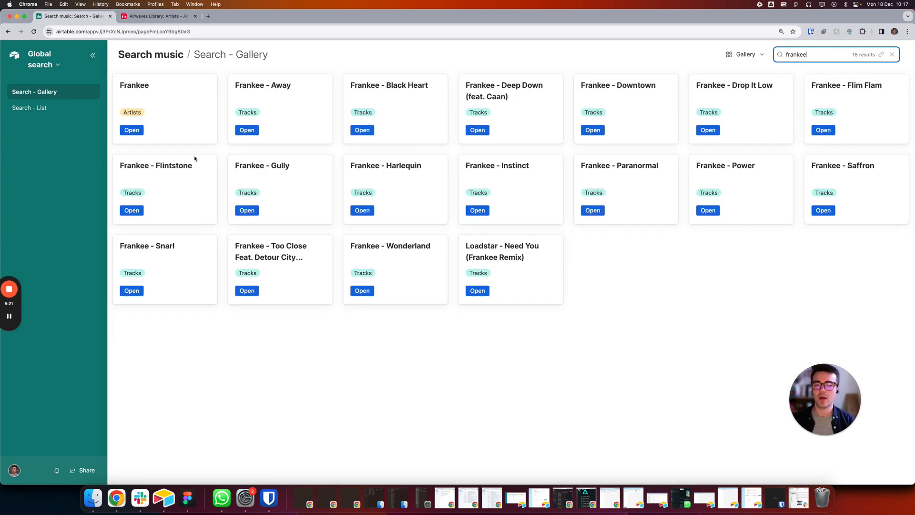
{"action": "left_click", "coordinate": [794, 272]}
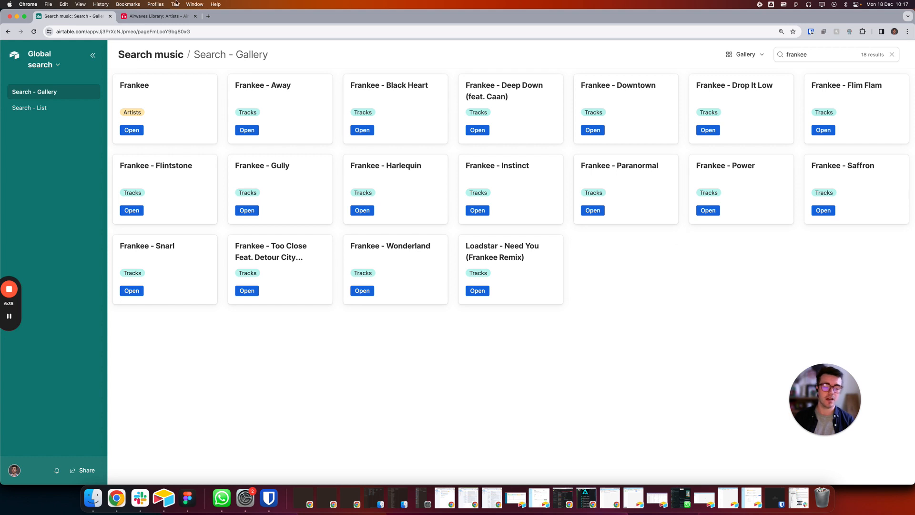
Step: Switch to the Search - List page, activate the empty value of its Search contains filter, and browse the listed records
{"action": "left_click", "coordinate": [29, 108]}
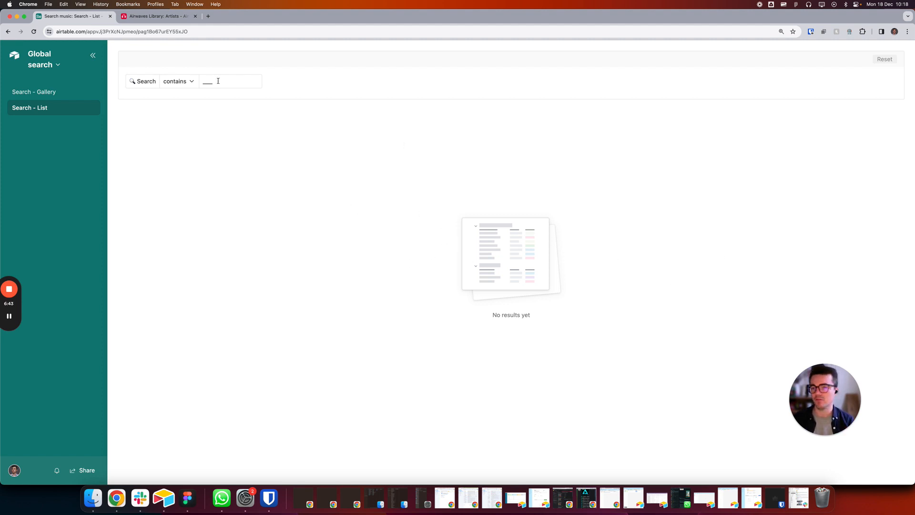
{"action": "left_click", "coordinate": [245, 88]}
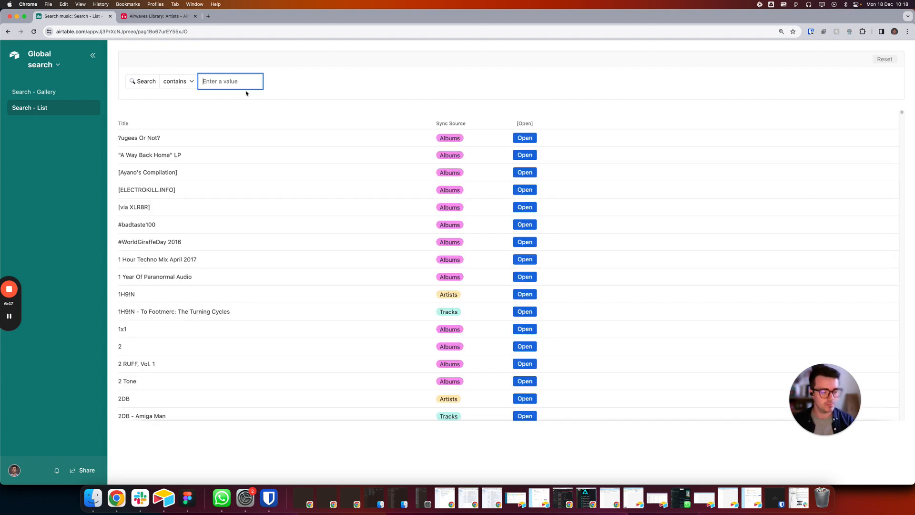
{"action": "scroll", "coordinate": [233, 296], "scroll_direction": "down", "scroll_amount": 3}
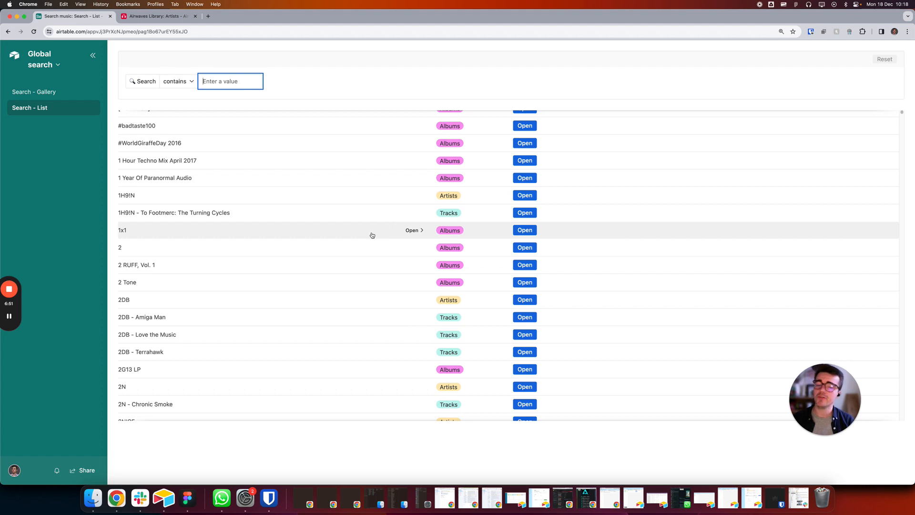
Step: View the record details of the albums 2 and 2G13 LP, closing and reopening the details of 2G13 LP
{"action": "left_click", "coordinate": [412, 247]}
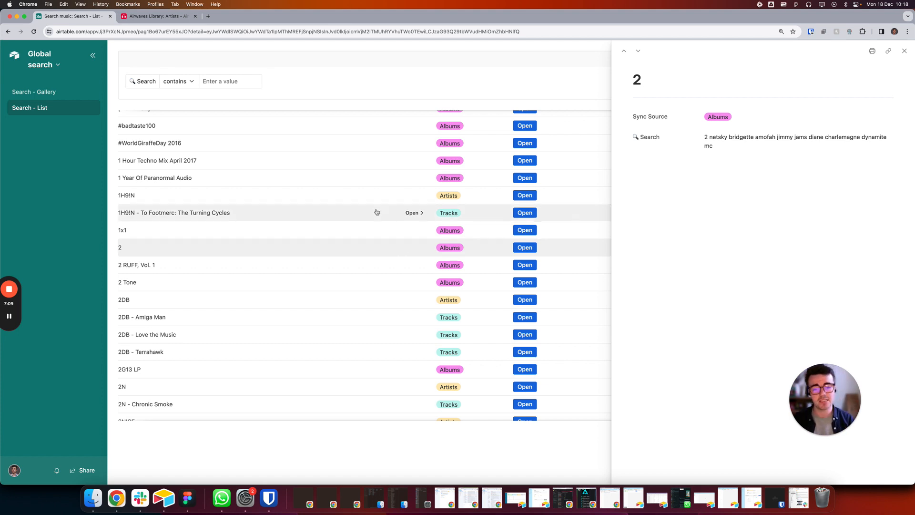
{"action": "scroll", "coordinate": [384, 257], "scroll_direction": "down", "scroll_amount": 3}
{"action": "left_click", "coordinate": [412, 284]}
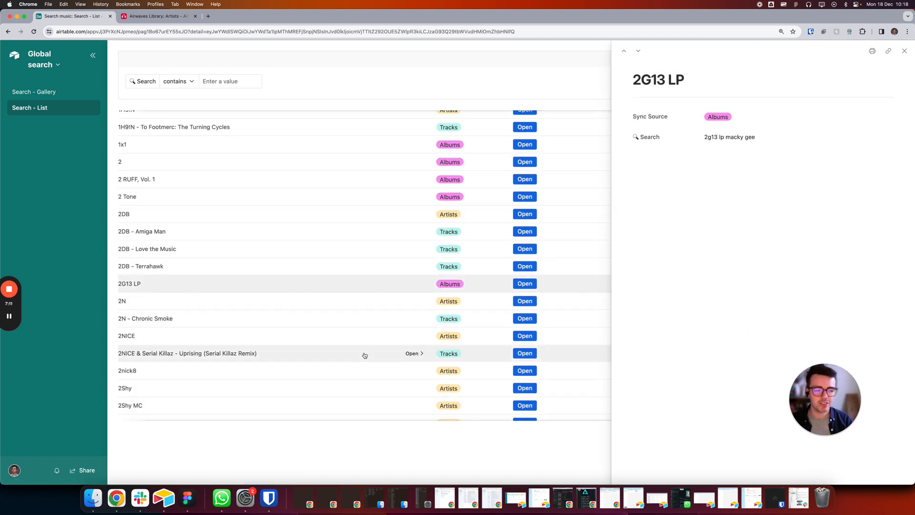
{"action": "left_click", "coordinate": [904, 51]}
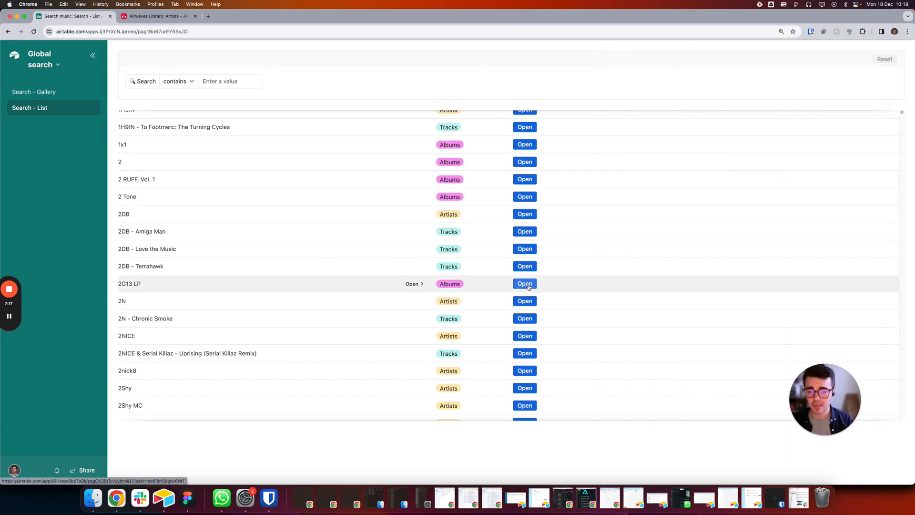
{"action": "left_click", "coordinate": [418, 285]}
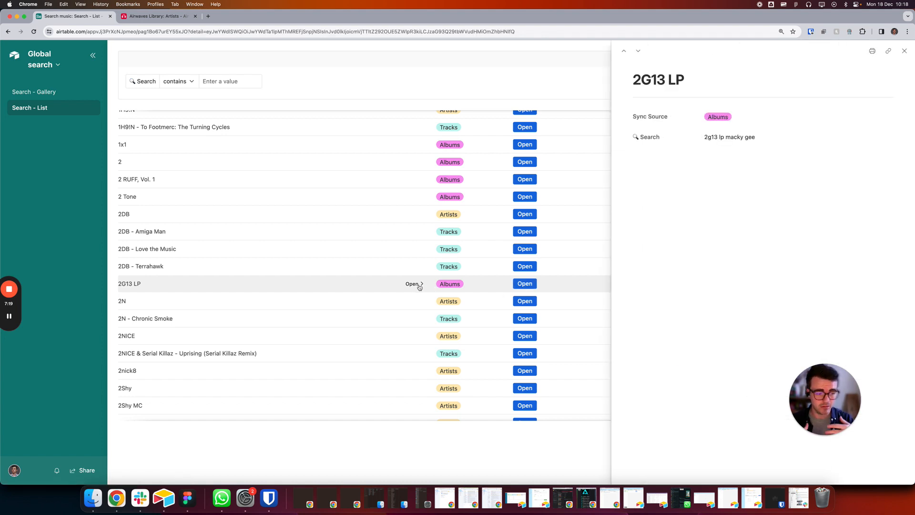